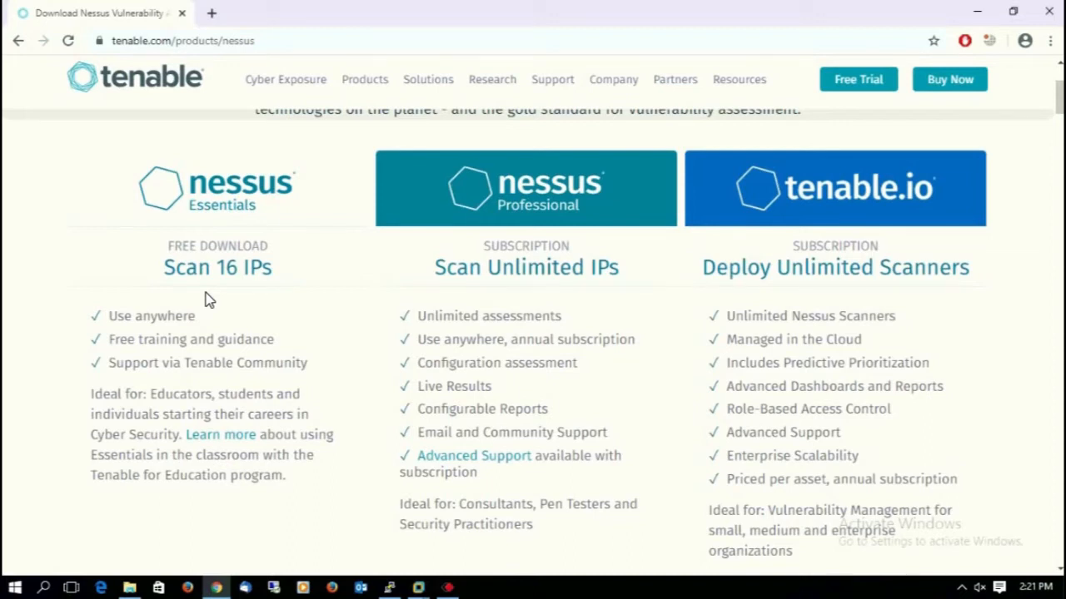
# Step: Open the registration page for the free Nessus Essentials download
pyautogui.scroll(-4, 208, 300)
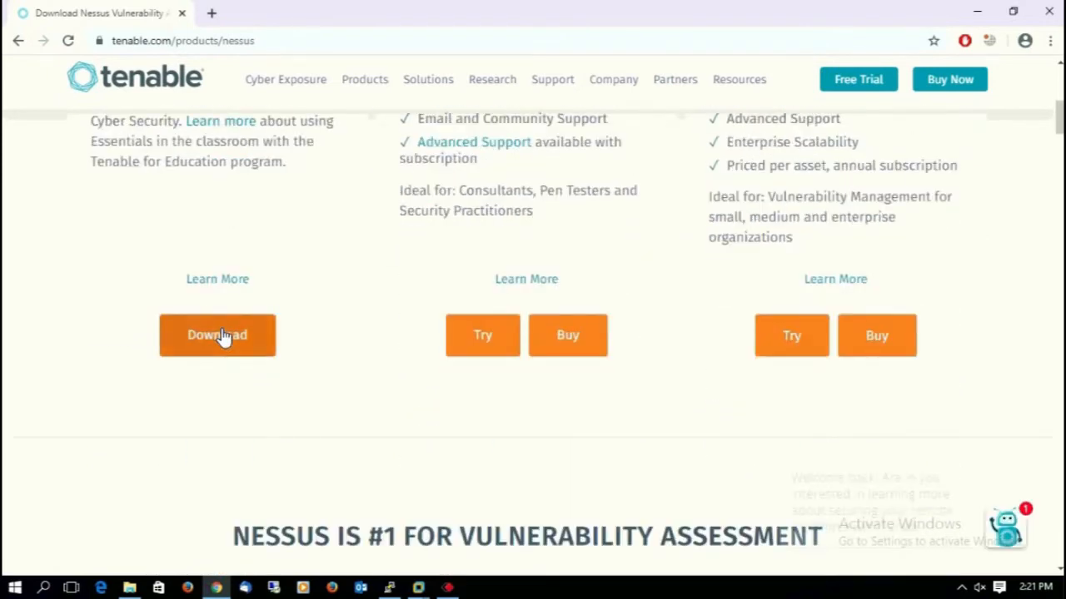
pyautogui.click(222, 336)
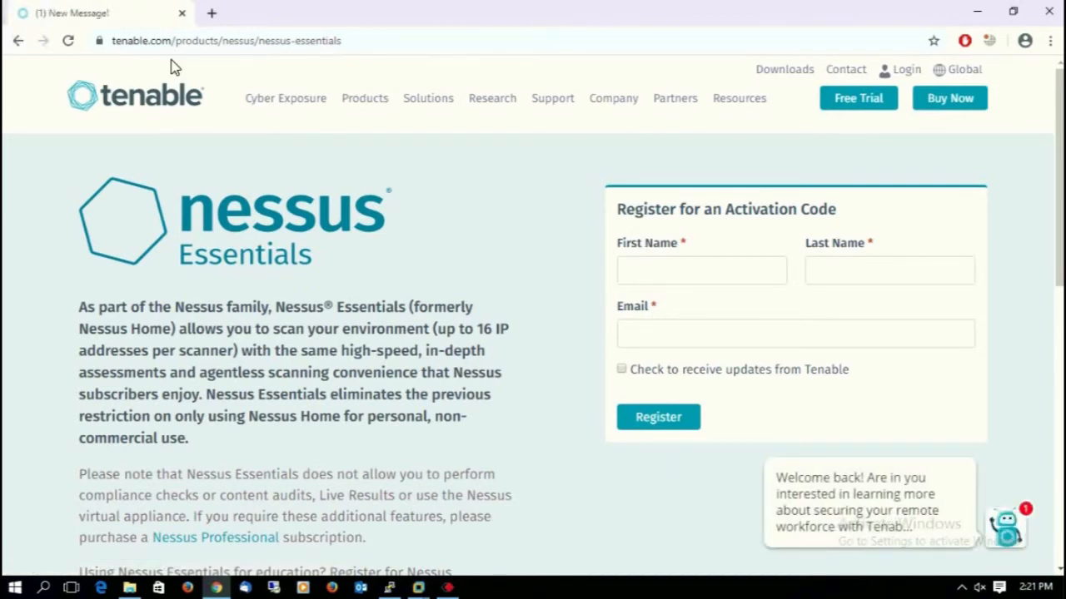
# Step: Search for "temp email" in a new browser tab, open the temp-mail.org result and copy the temporary email address
pyautogui.click(211, 13)
pyautogui.write('t')
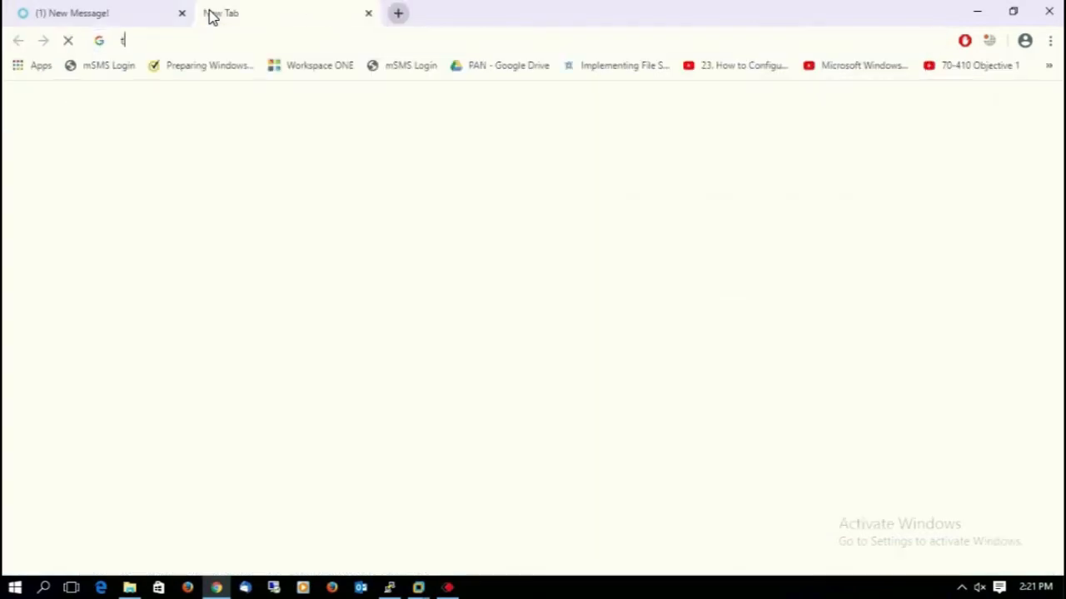
pyautogui.write('emp')
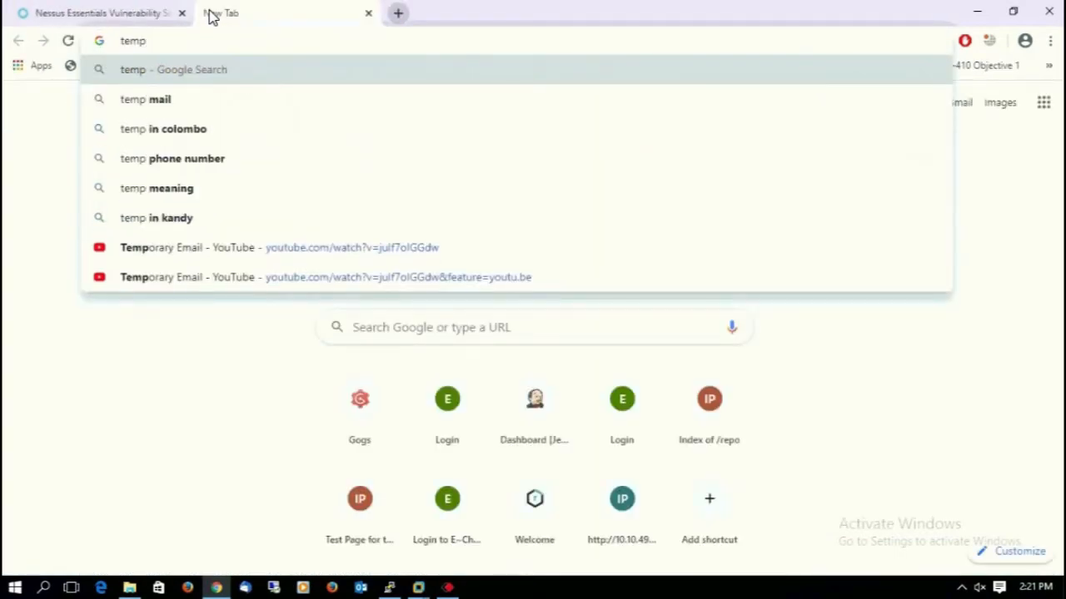
pyautogui.write(' email')
pyautogui.press('Return')
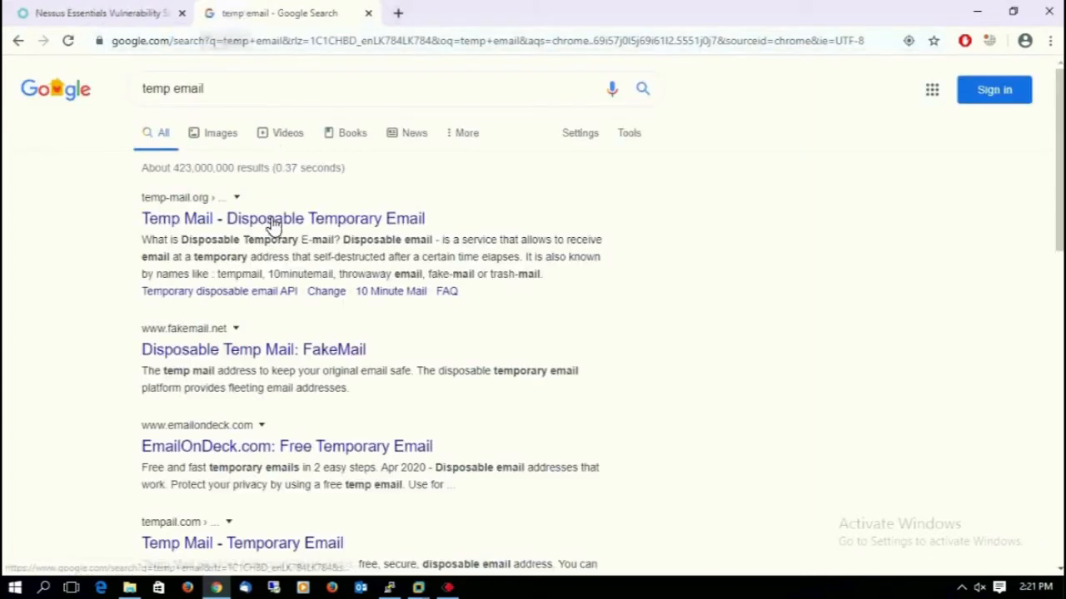
pyautogui.click(273, 223)
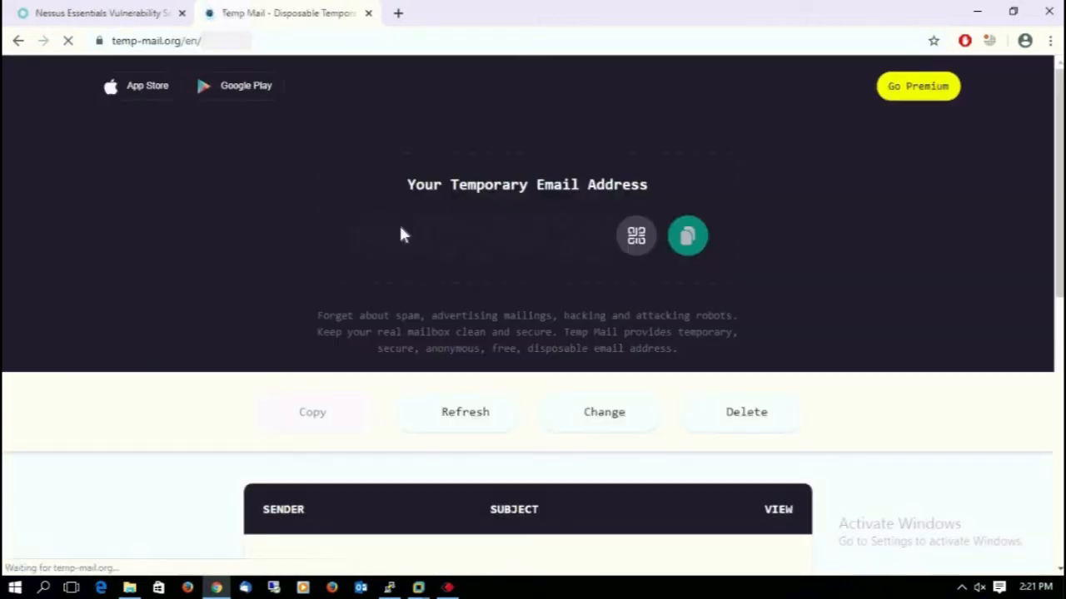
pyautogui.click(694, 246)
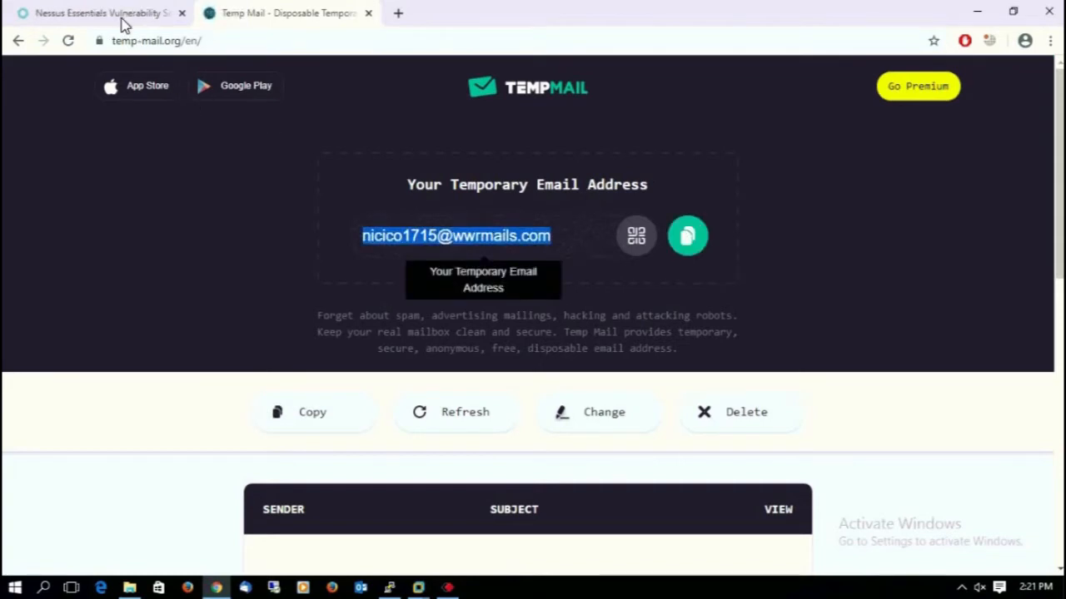
# Step: Register for a Nessus Essentials activation code with first name test, last name test2 and the copied temporary email address
pyautogui.click(121, 15)
pyautogui.click(668, 269)
pyautogui.write('test')
pyautogui.click(840, 276)
pyautogui.write('test2')
pyautogui.click(805, 331)
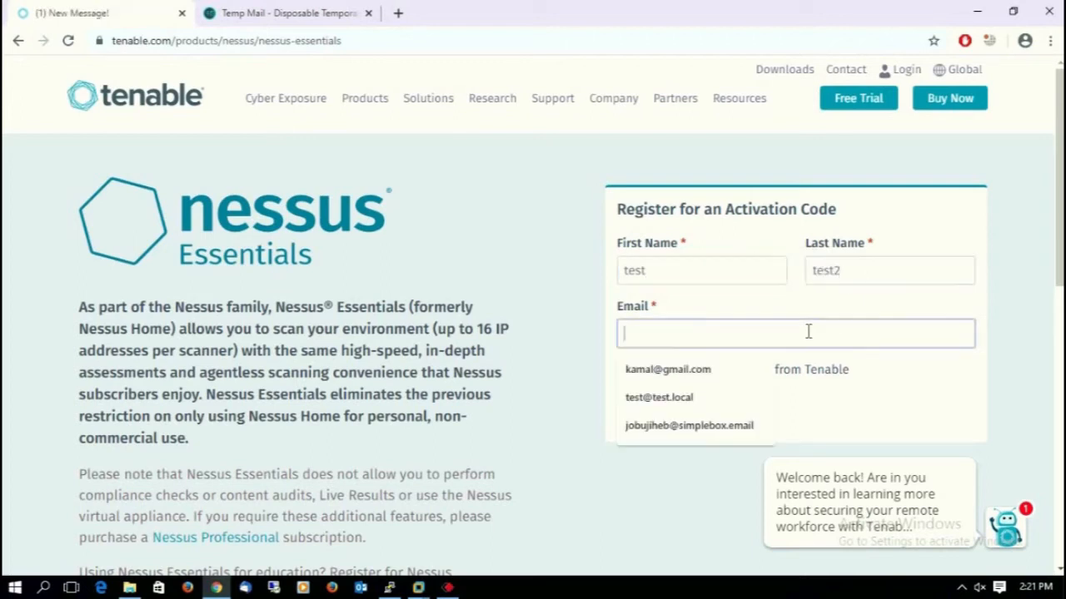
pyautogui.hotkey('ctrl', 'v')
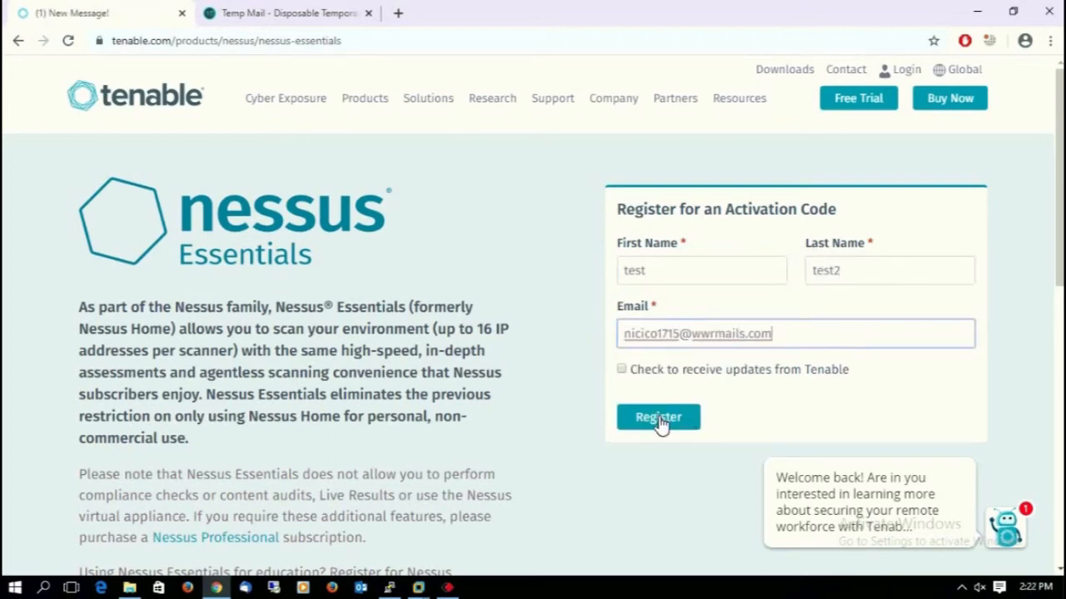
pyautogui.click(658, 418)
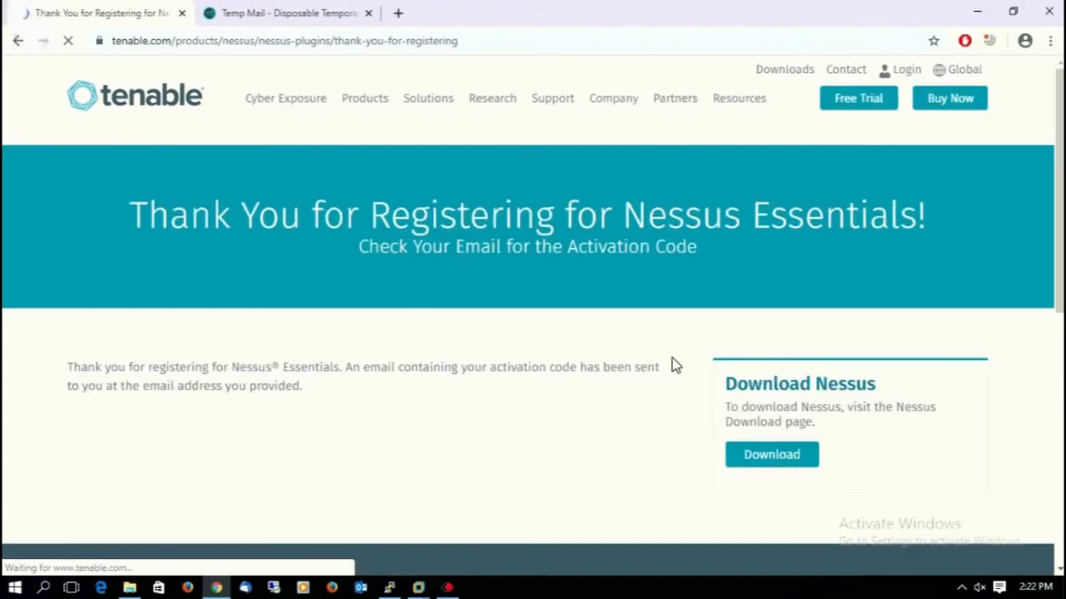
# Step: Open the Nessus download page from the registration thank-you page
pyautogui.scroll(-1, 725, 374)
pyautogui.scroll(-2, 743, 379)
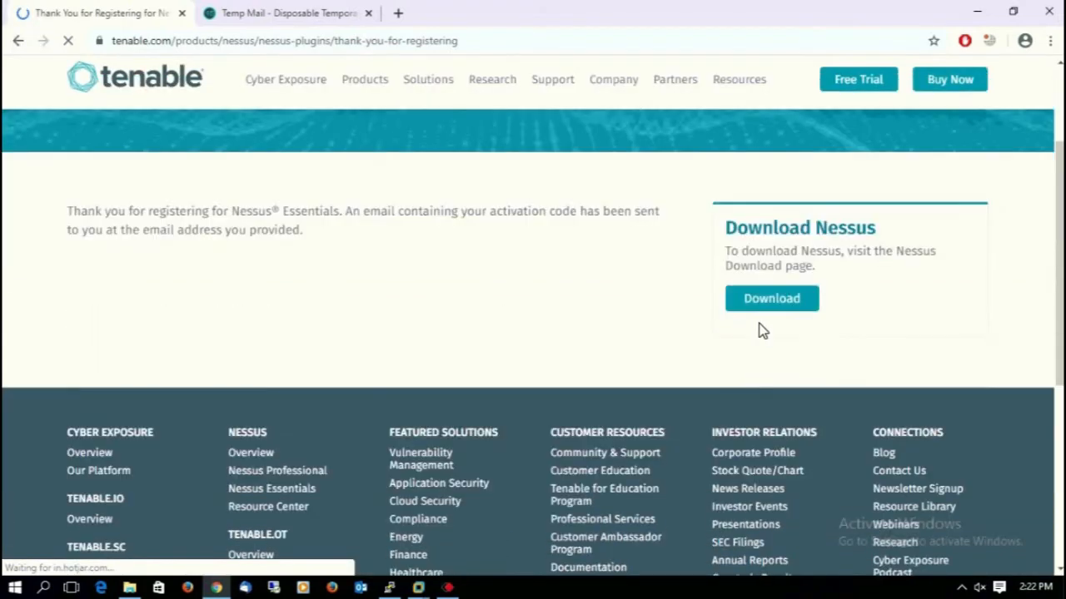
pyautogui.click(772, 300)
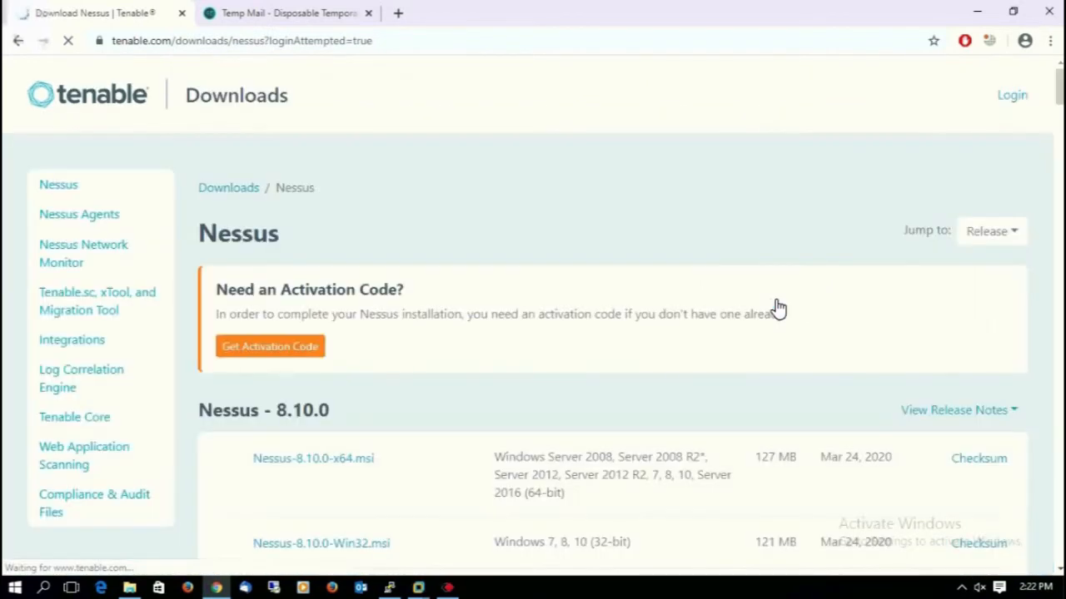
# Step: Download the 64-bit Windows installer Nessus-8.10.0-x64.msi and agree to its license agreement
pyautogui.scroll(-1, 721, 291)
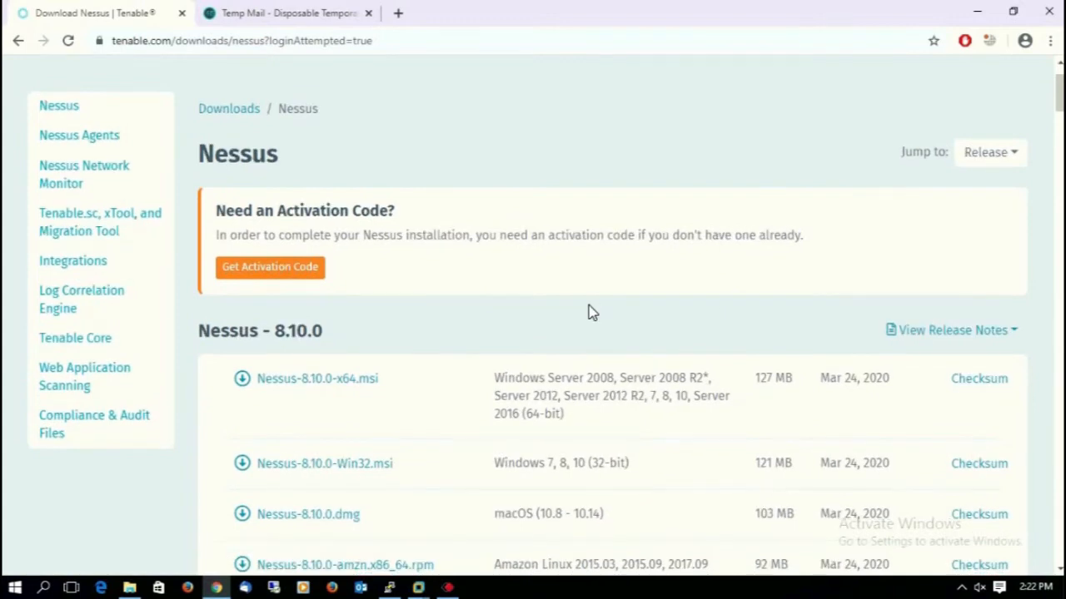
pyautogui.scroll(-1, 588, 310)
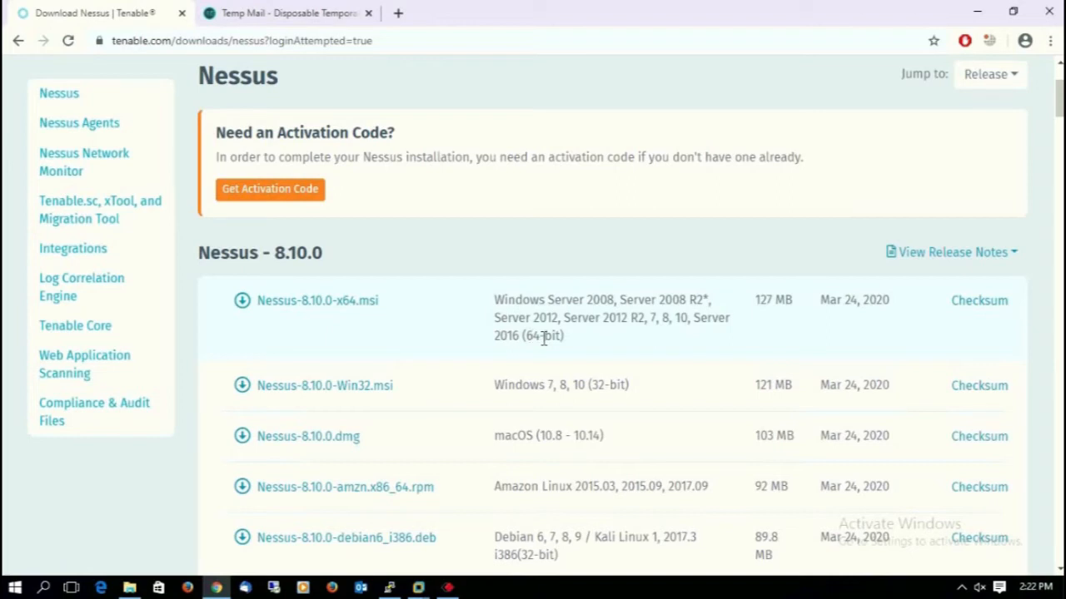
pyautogui.click(318, 305)
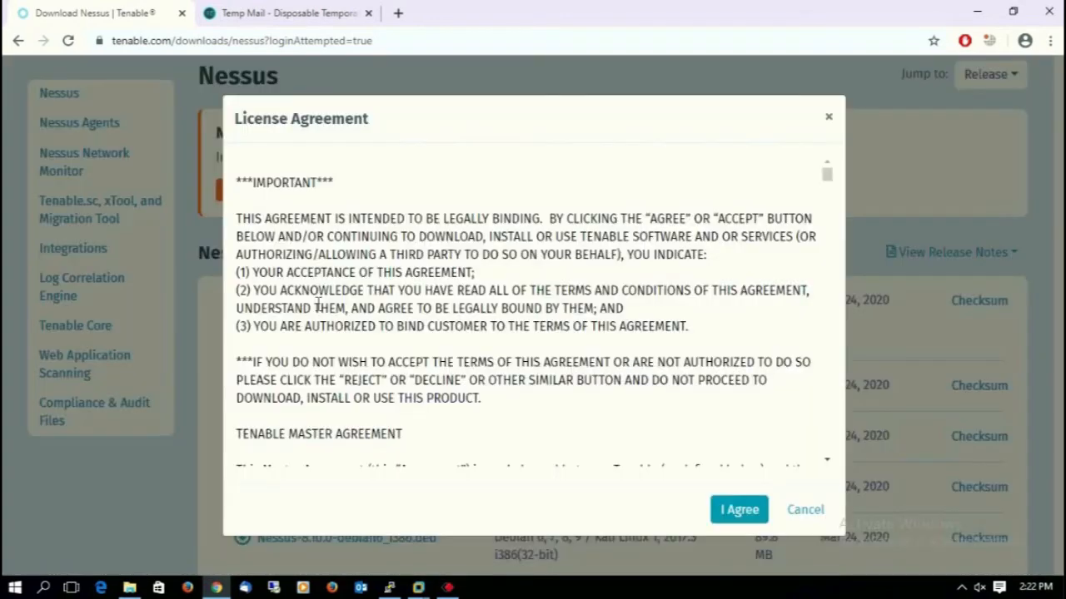
pyautogui.scroll(-4, 703, 496)
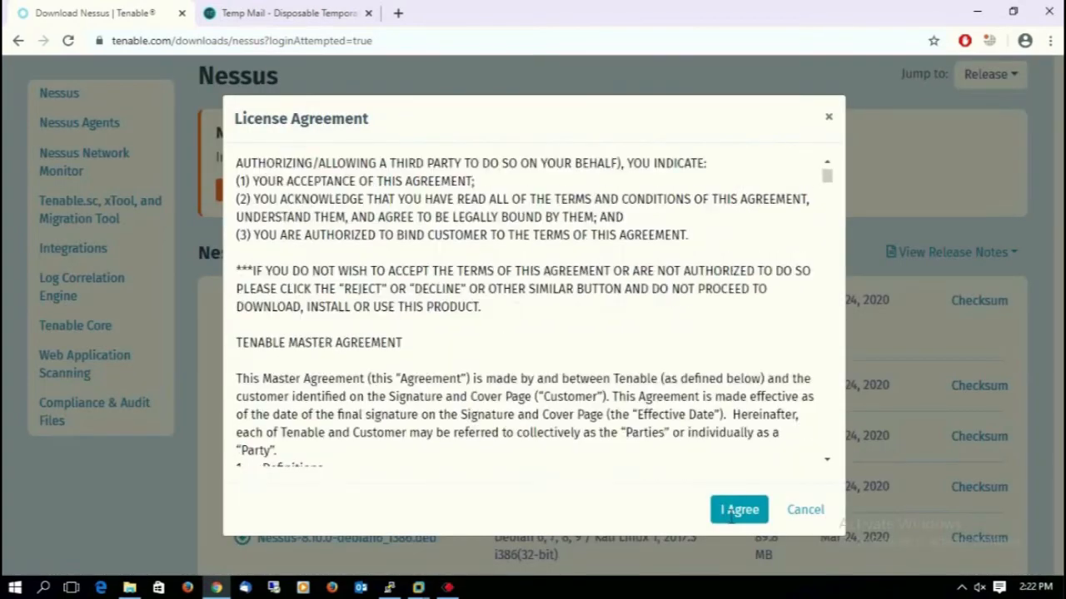
pyautogui.click(734, 510)
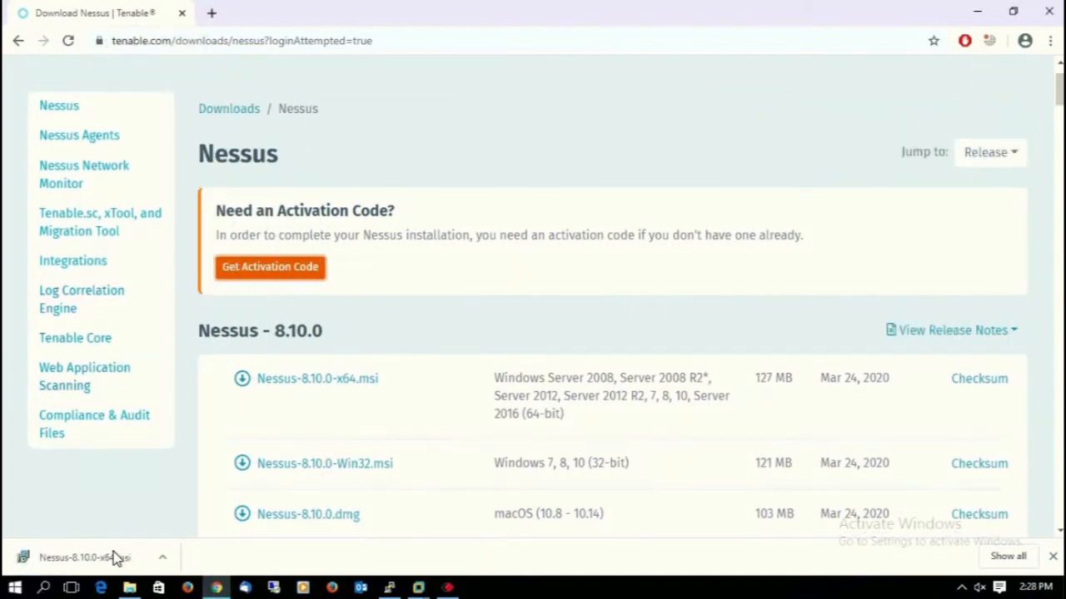
# Step: Run the downloaded Nessus-8.10.0-x64.msi file and advance its setup wizard to the license agreement
pyautogui.click(107, 564)
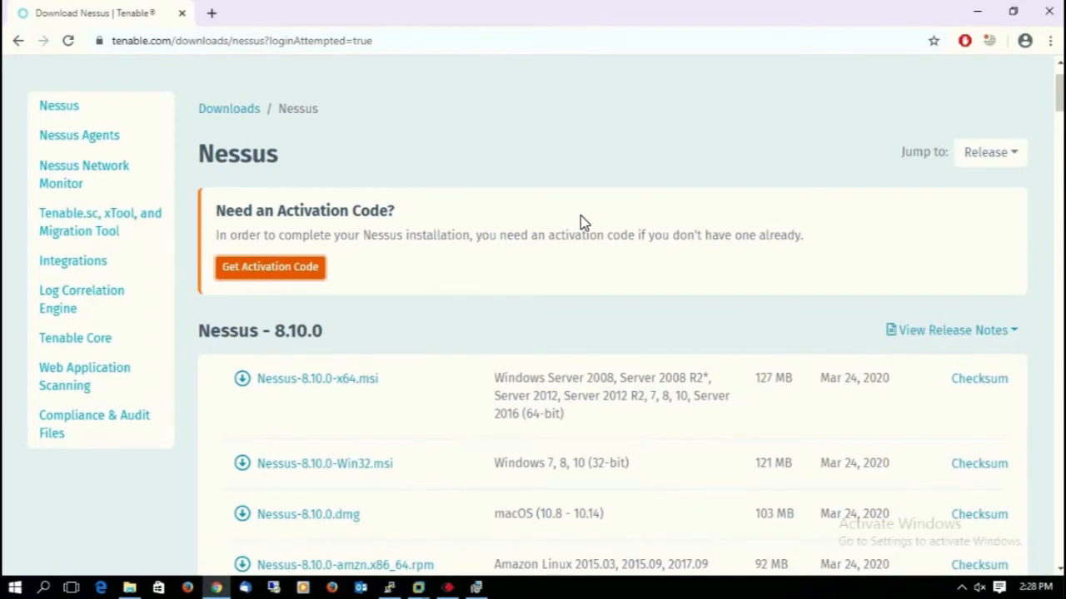
pyautogui.click(478, 588)
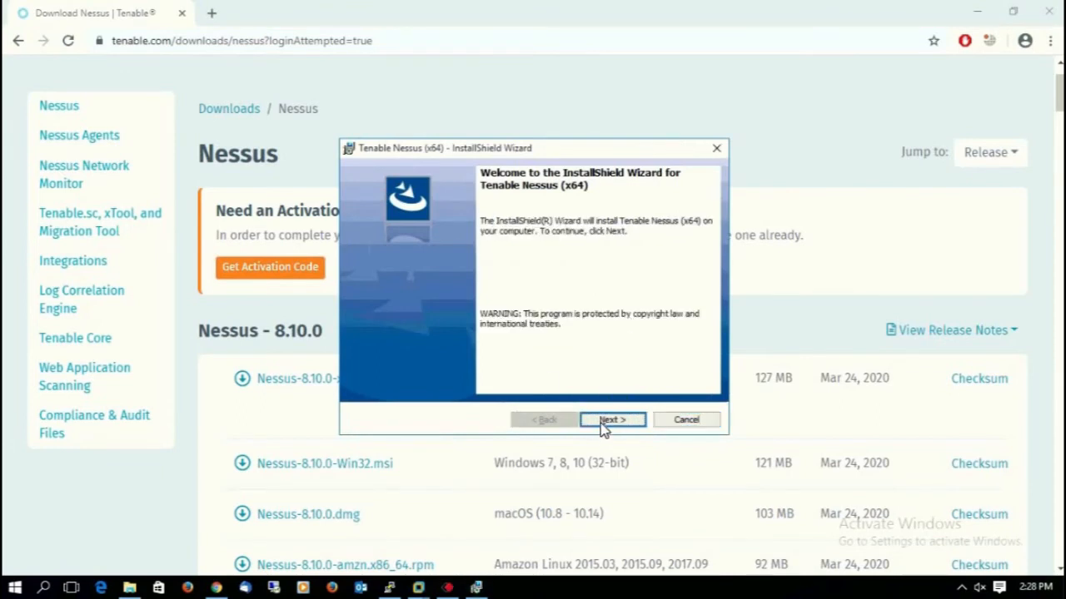
pyautogui.click(602, 422)
pyautogui.click(607, 421)
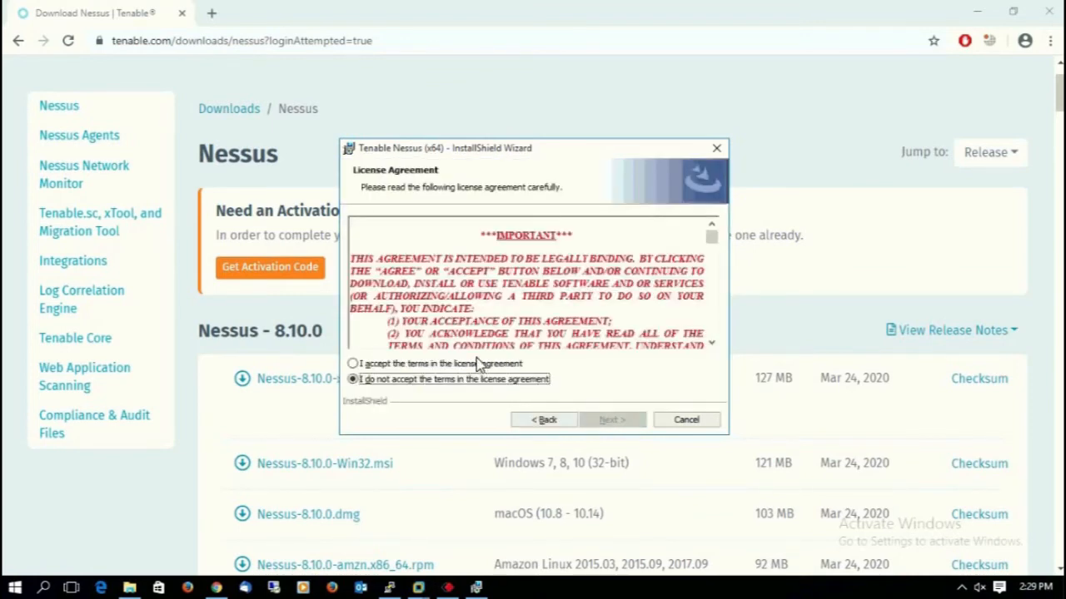
# Step: Accept the license terms and start installing Tenable Nessus (x64) with the default settings, allowing it to install software on the PC
pyautogui.click(479, 364)
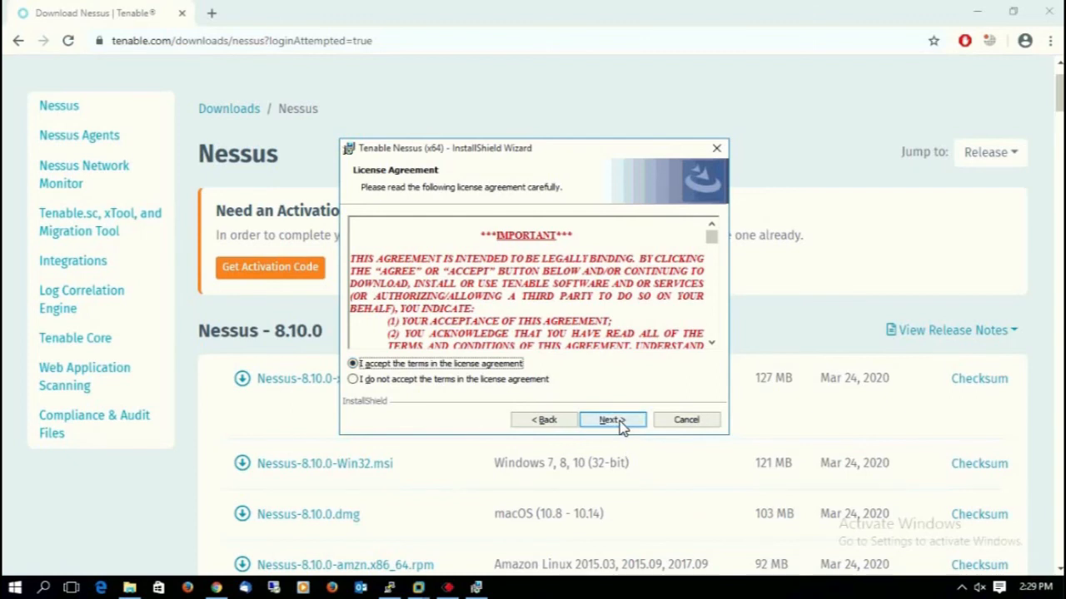
pyautogui.click(616, 423)
pyautogui.click(618, 423)
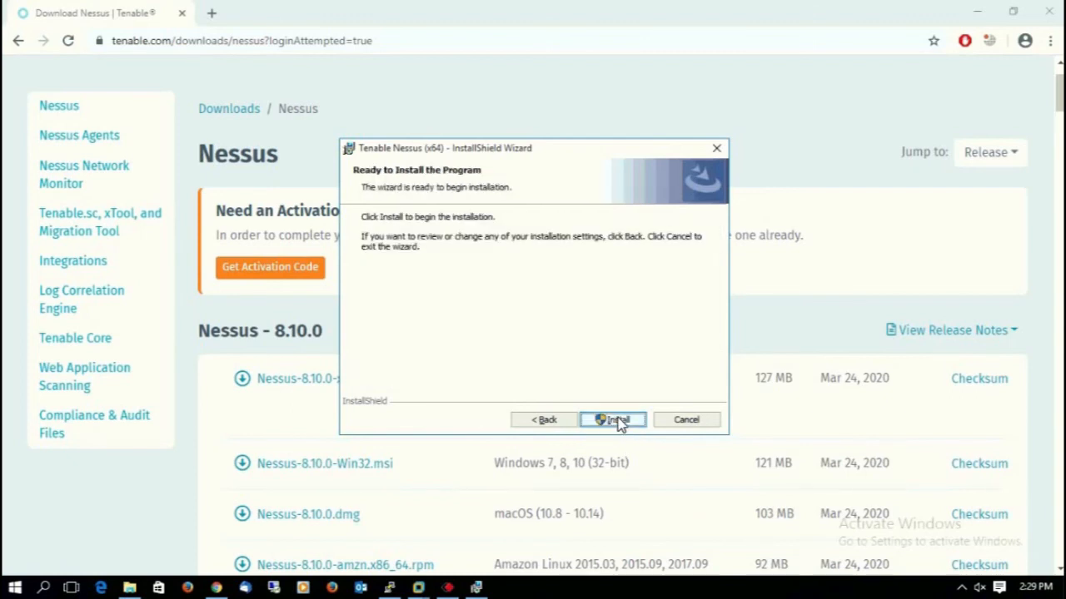
pyautogui.click(615, 420)
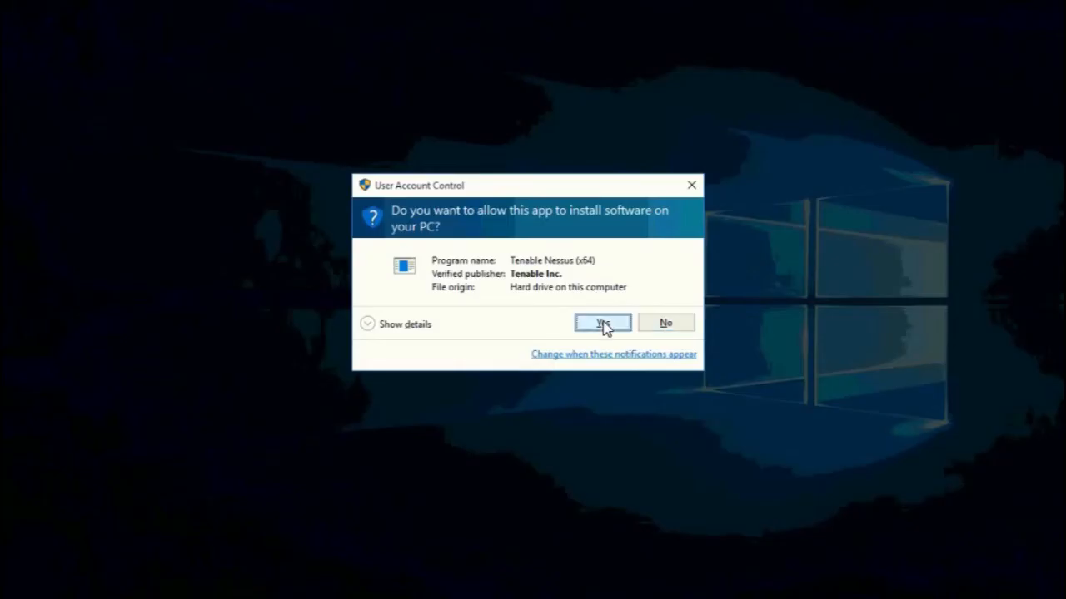
pyautogui.click(603, 325)
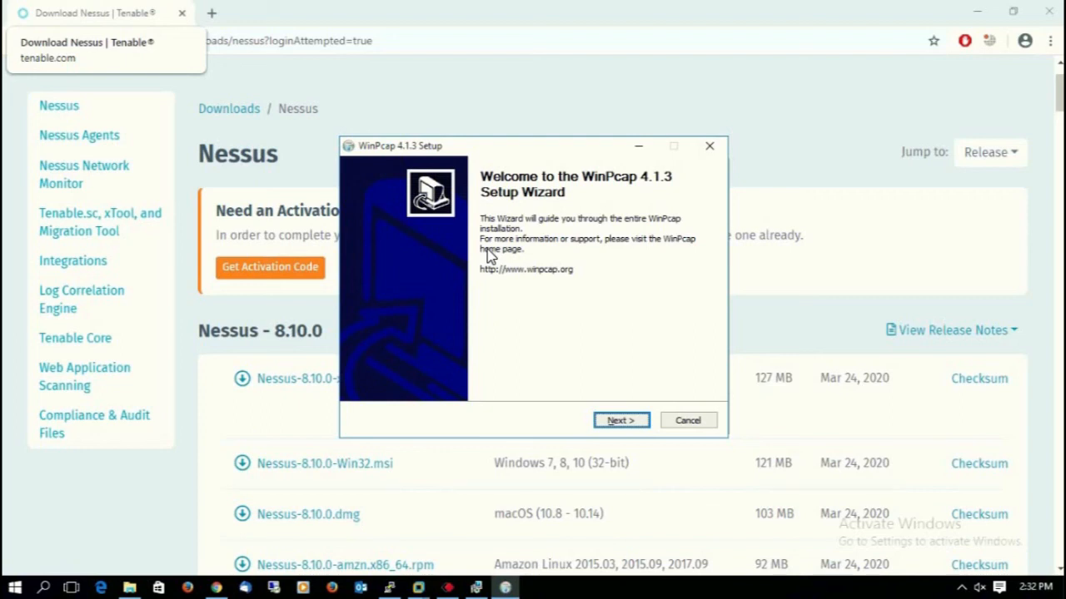
# Step: Install WinPcap 4.1.3, accepting its license and keeping the driver's automatic start at boot time, and finish its setup wizard
pyautogui.click(632, 426)
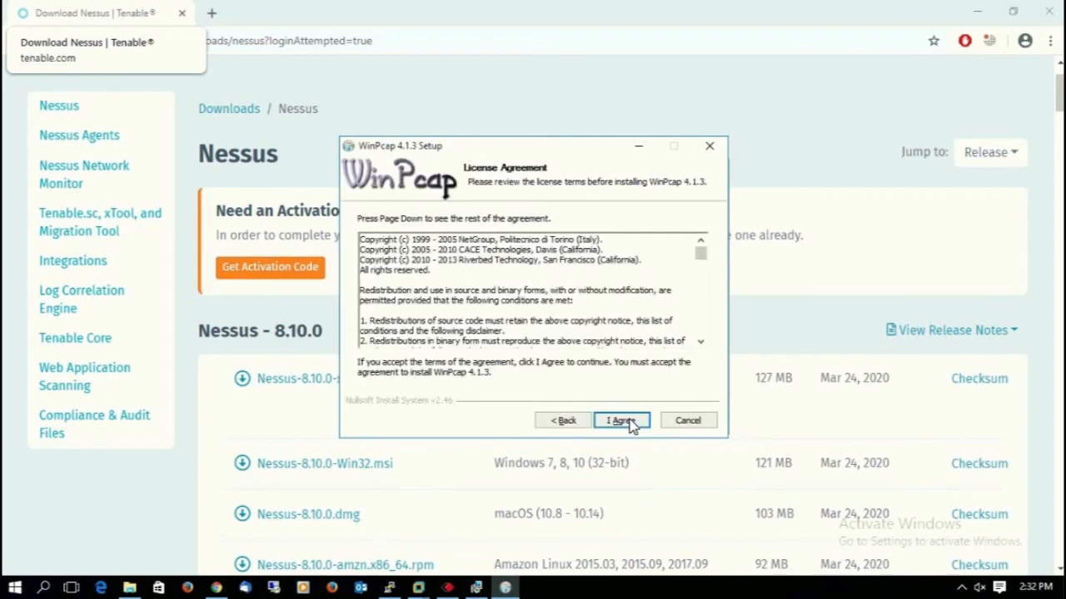
pyautogui.click(632, 425)
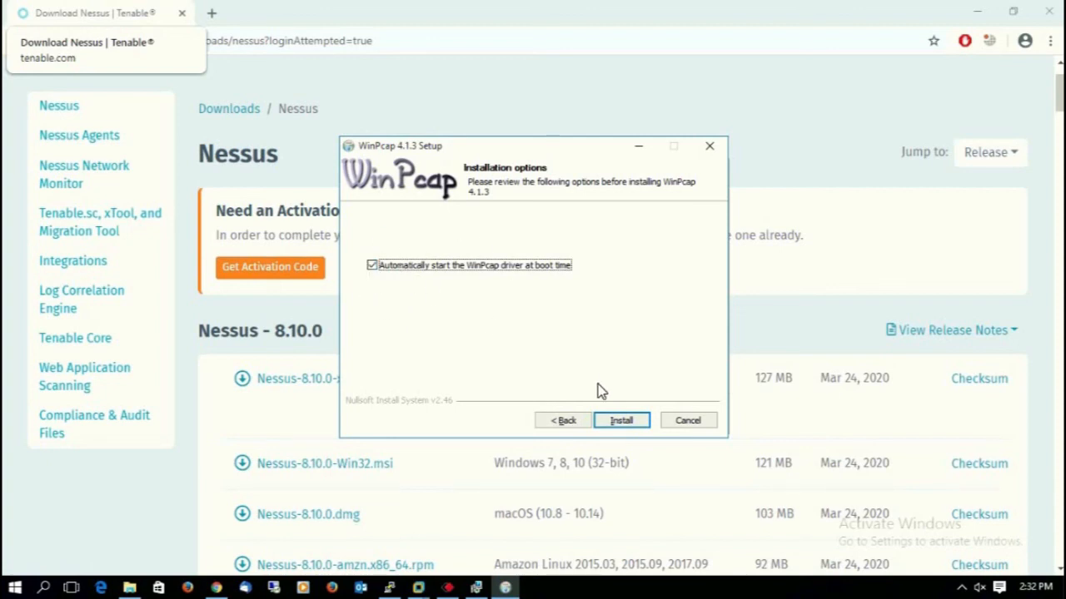
pyautogui.click(620, 422)
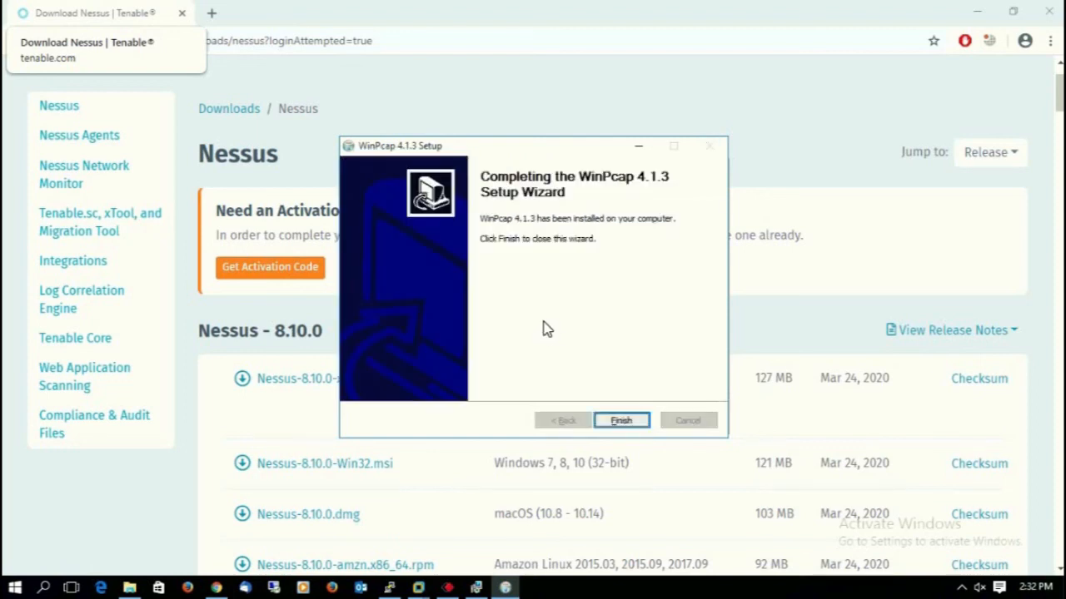
pyautogui.click(620, 422)
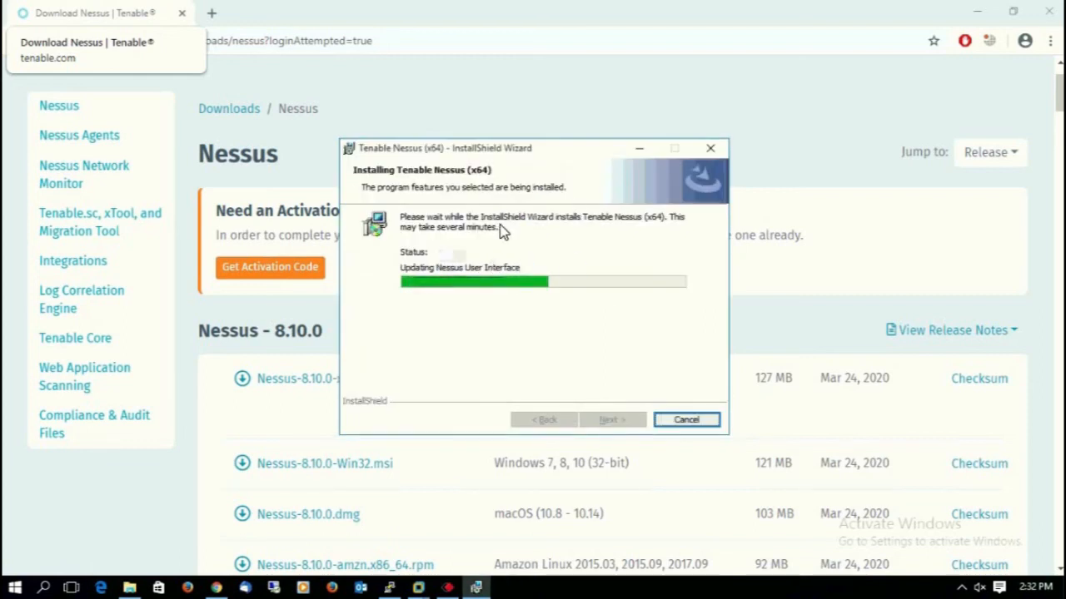